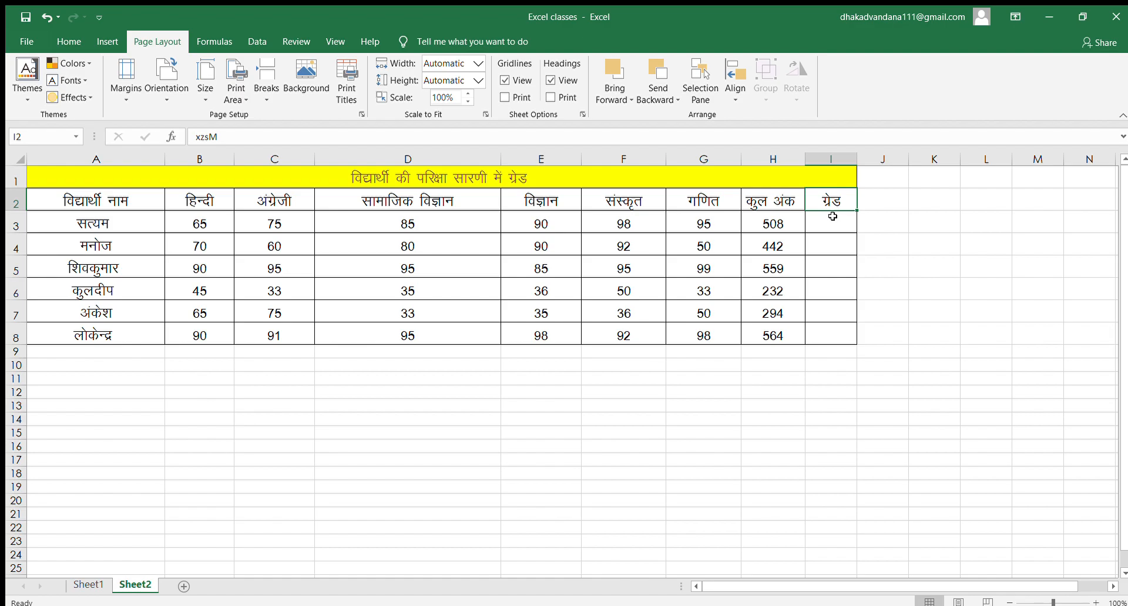
# Examine the headings in row 2, from student name through the subject marks to total marks and grade.
pyautogui.press('Left')
pyautogui.press('Left')
pyautogui.press('Left')
pyautogui.press('Left')
pyautogui.press('Left')
pyautogui.press('Left')
pyautogui.press('Left')
pyautogui.press('Left')
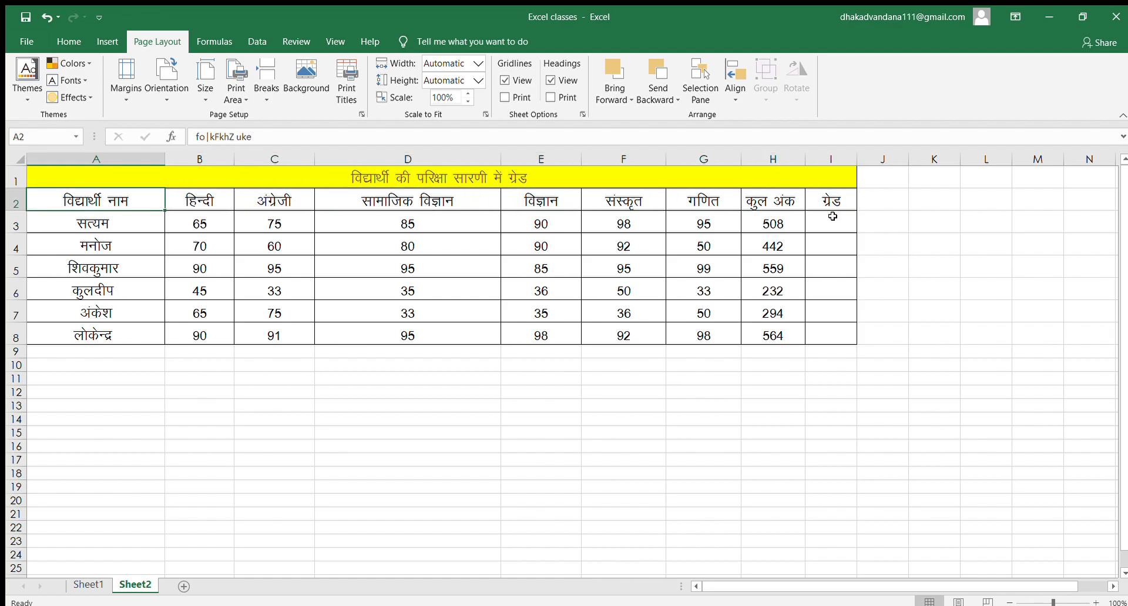
pyautogui.press('Right')
pyautogui.press('Right')
pyautogui.press('Right')
pyautogui.press('Right')
pyautogui.press('Right')
pyautogui.press('Right')
pyautogui.press('Right')
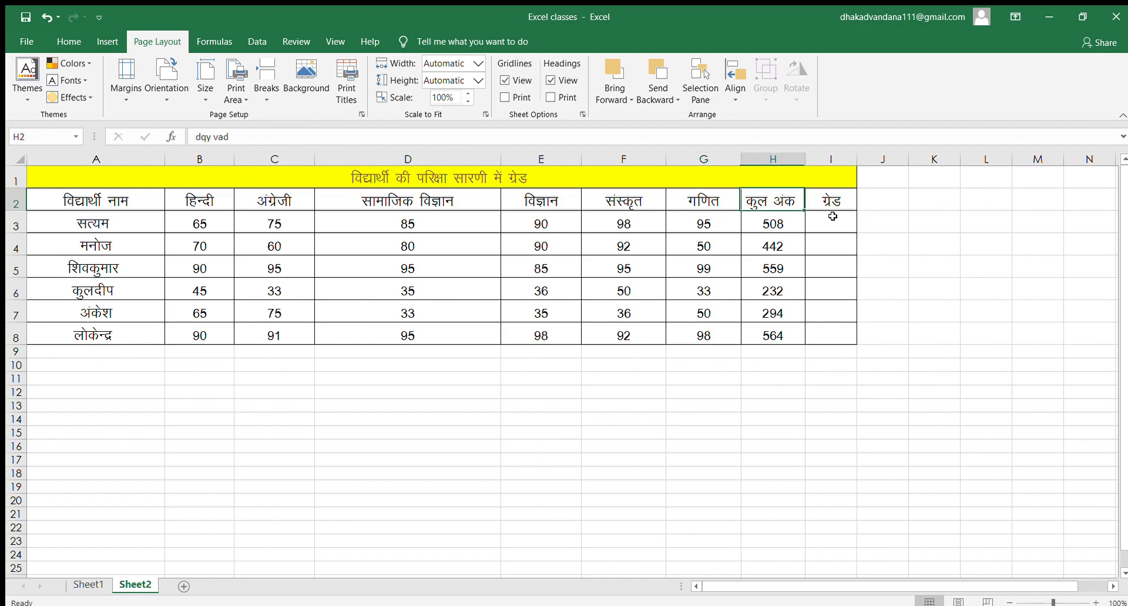
pyautogui.press('Left')
pyautogui.press('Left')
pyautogui.press('Left')
pyautogui.press('Left')
pyautogui.press('Left')
pyautogui.press('Left')
pyautogui.press('Left')
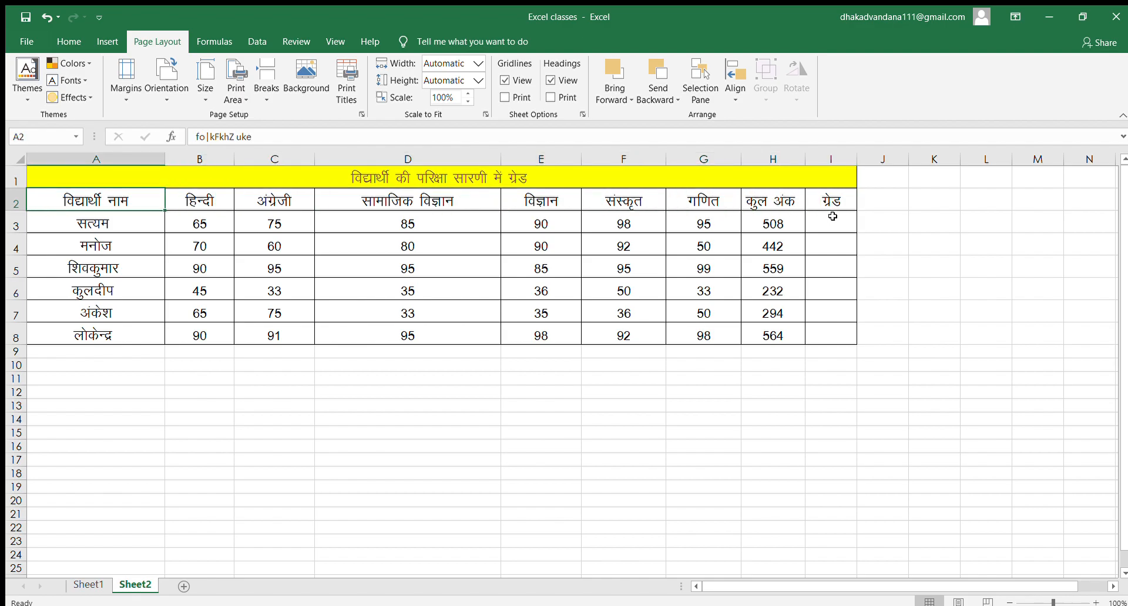
pyautogui.press('Right')
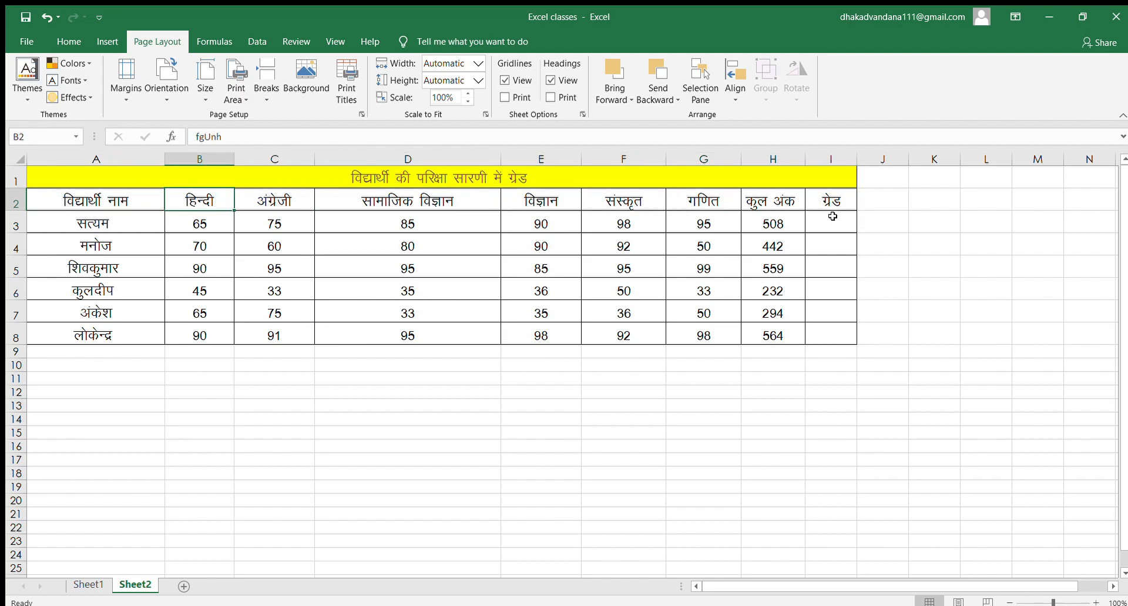
pyautogui.press('Right')
pyautogui.press('Right')
pyautogui.press('Right')
pyautogui.press('Right')
pyautogui.press('Left')
pyautogui.press('Left')
pyautogui.press('Left')
pyautogui.press('Left')
pyautogui.press('Right')
pyautogui.press('Right')
pyautogui.press('Right')
pyautogui.press('Right')
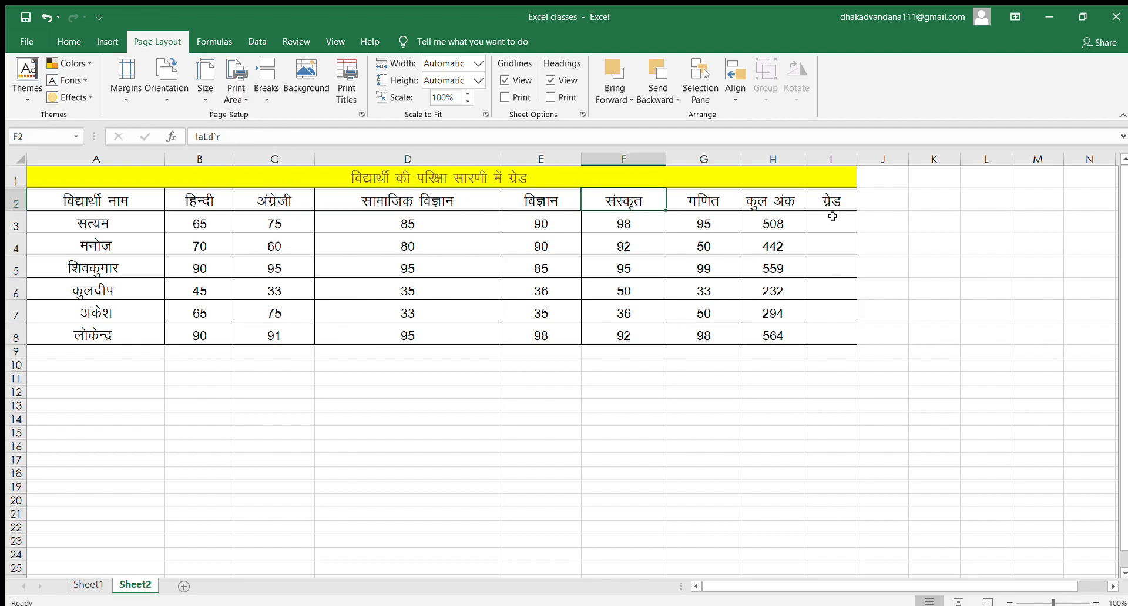
pyautogui.press('Right')
pyautogui.press('Right')
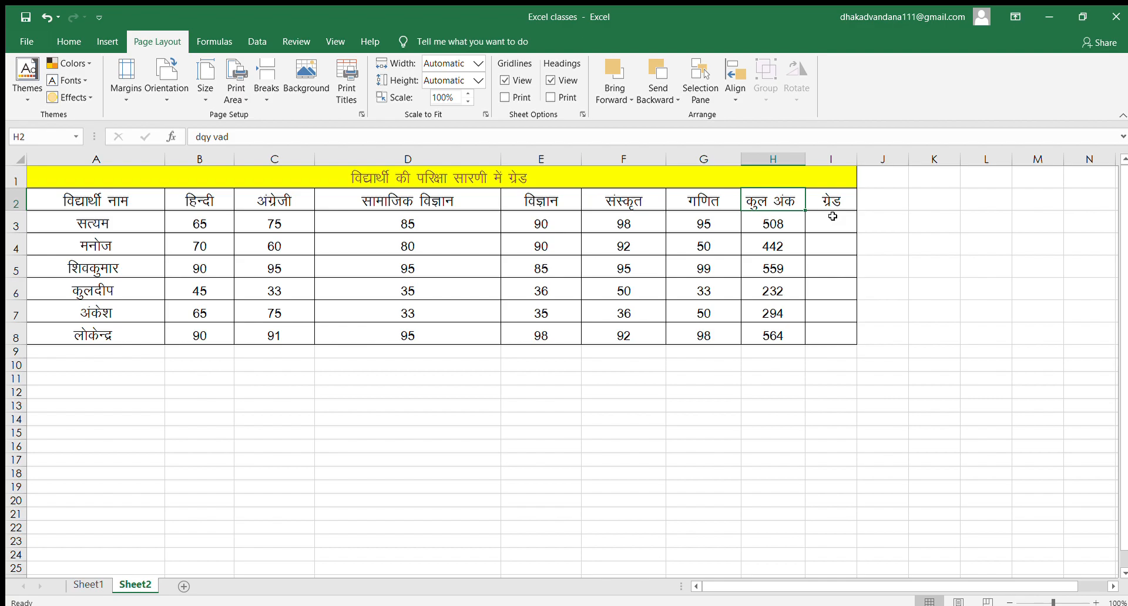
pyautogui.press('Right')
pyautogui.press('Left')
pyautogui.press('Left')
pyautogui.press('Left')
pyautogui.press('Left')
pyautogui.press('Left')
pyautogui.press('Left')
pyautogui.press('Left')
pyautogui.press('Left')
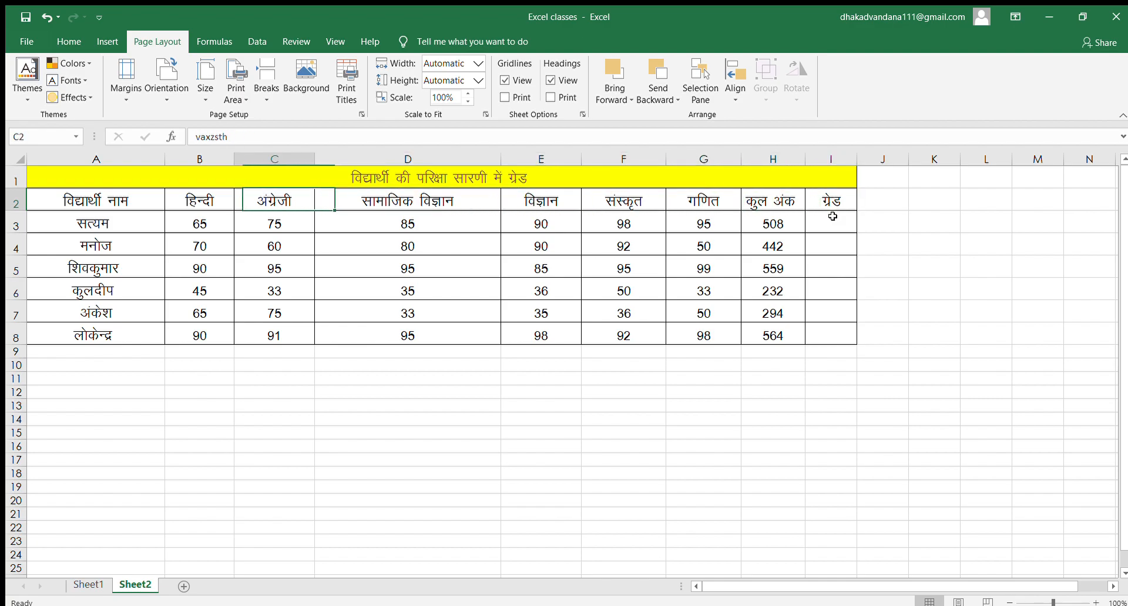
pyautogui.press('Right')
pyautogui.press('Right')
pyautogui.press('Right')
pyautogui.press('Right')
pyautogui.press('Right')
pyautogui.press('Right')
pyautogui.press('Right')
pyautogui.press('Right')
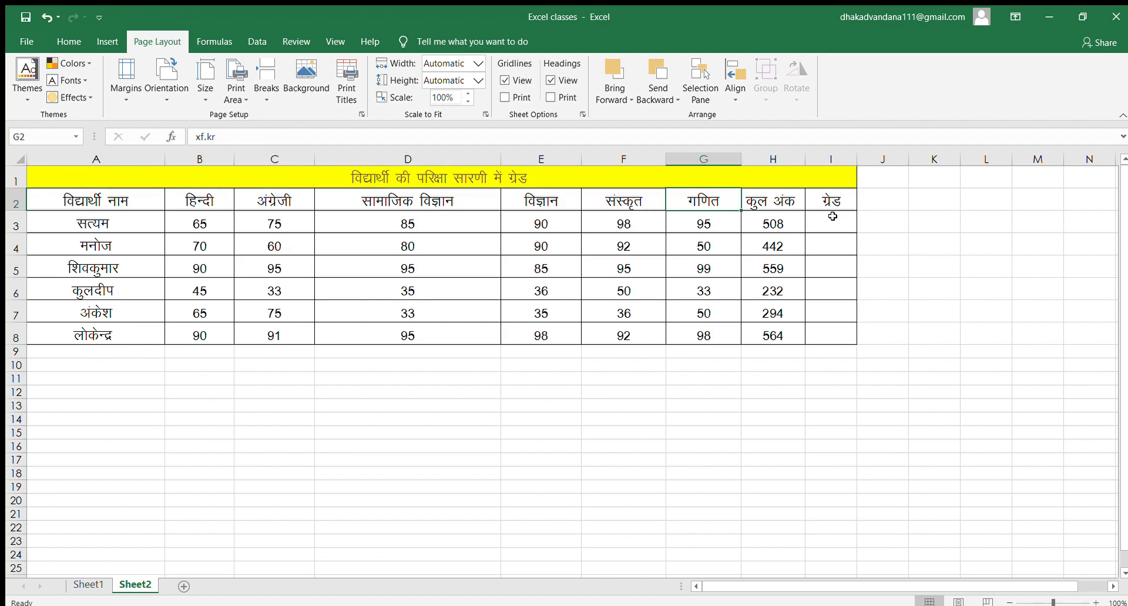
pyautogui.press('Left')
pyautogui.press('Left')
pyautogui.press('Left')
pyautogui.press('Left')
pyautogui.press('Left')
pyautogui.press('Left')
pyautogui.press('Left')
pyautogui.press('Left')
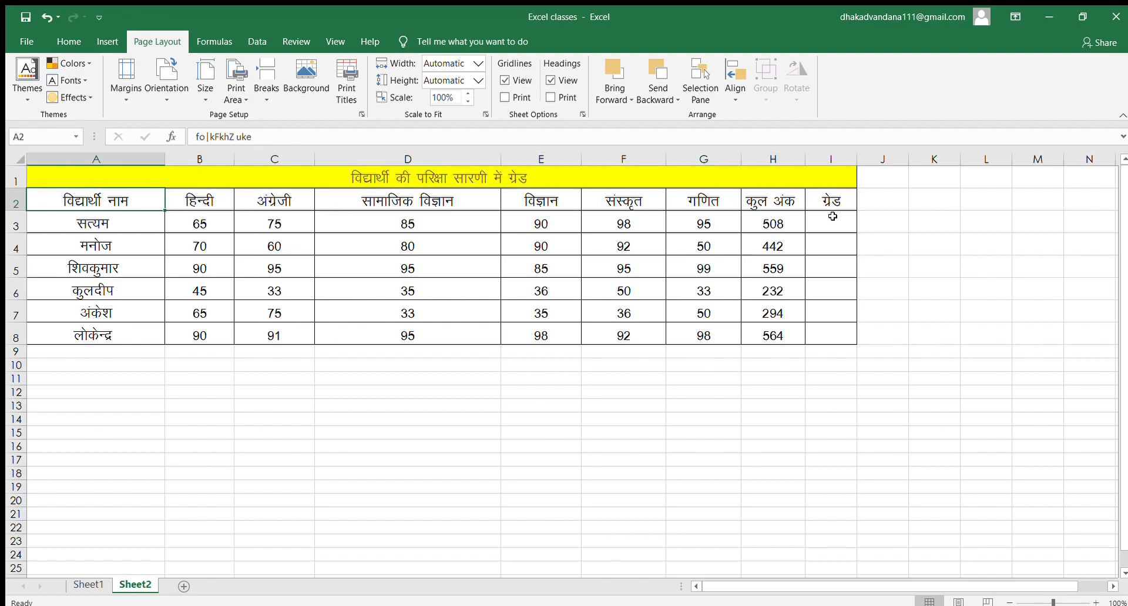
pyautogui.press('Right')
pyautogui.press('Right')
pyautogui.press('Right')
pyautogui.press('Right')
pyautogui.press('Right')
pyautogui.press('Right')
pyautogui.press('Right')
pyautogui.press('Right')
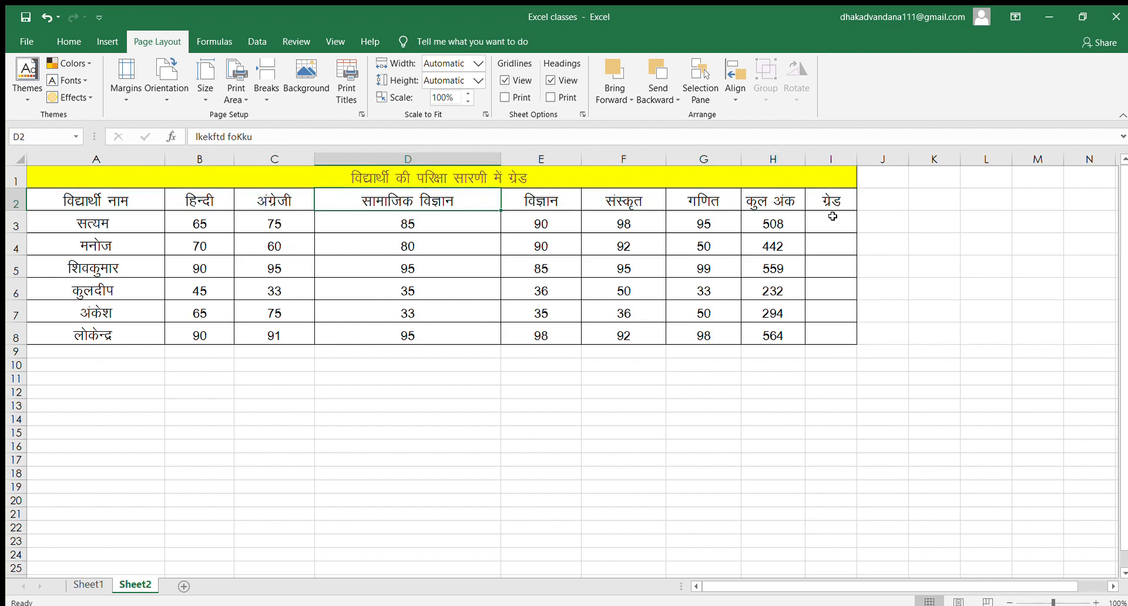
# Start an IF formula in I3 that gives "A" when the total in H3 is greater than 550.
pyautogui.press('Down')
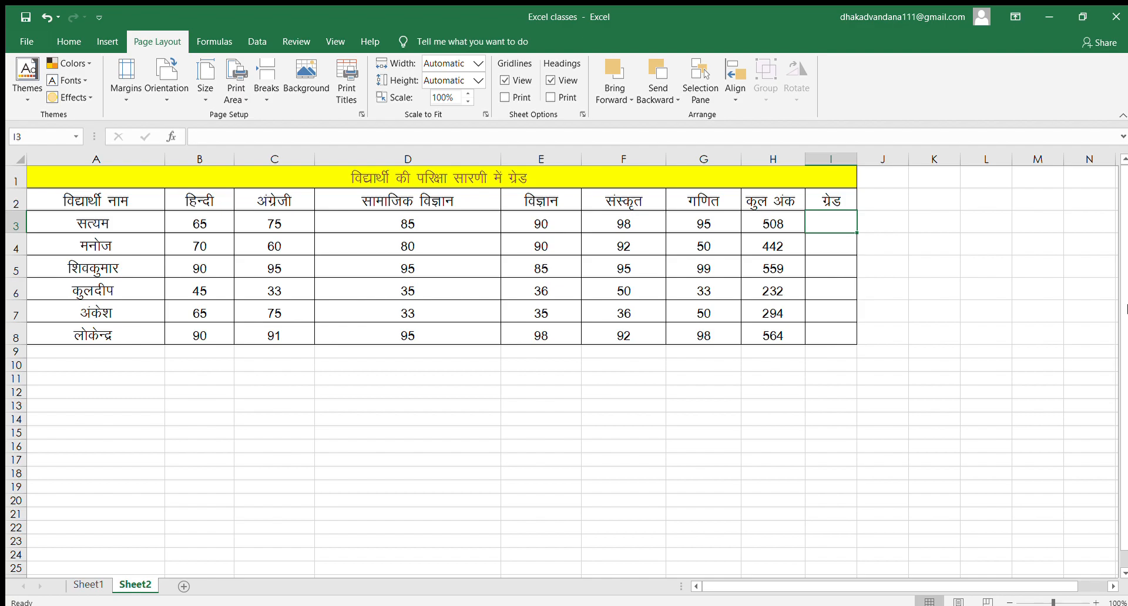
pyautogui.write('+')
pyautogui.press('BackSpace')
pyautogui.write('=')
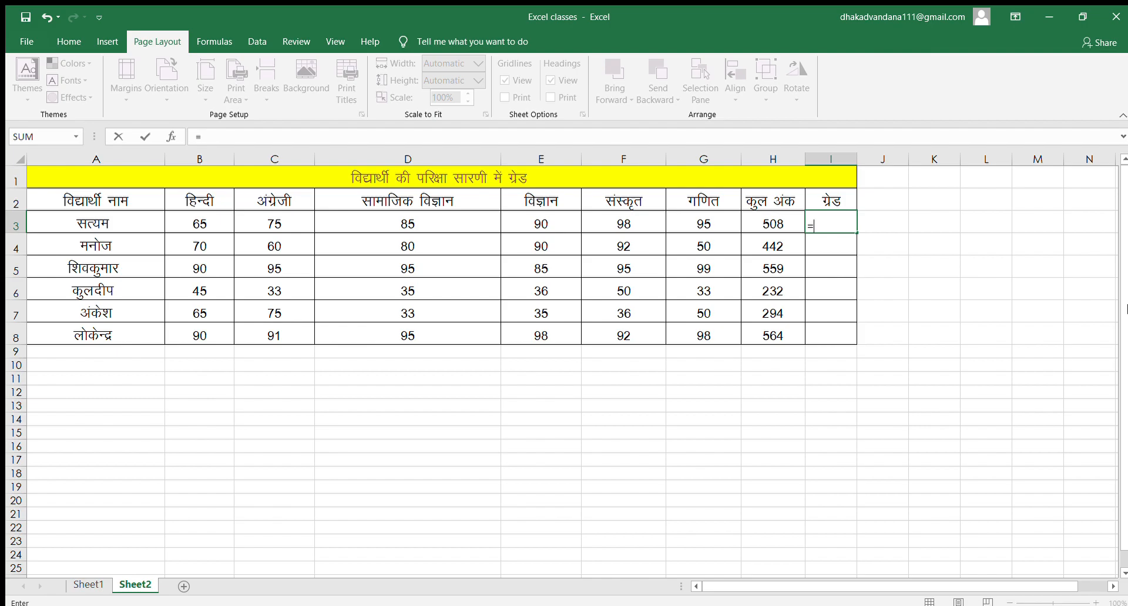
pyautogui.write('IF(')
pyautogui.press('Left')
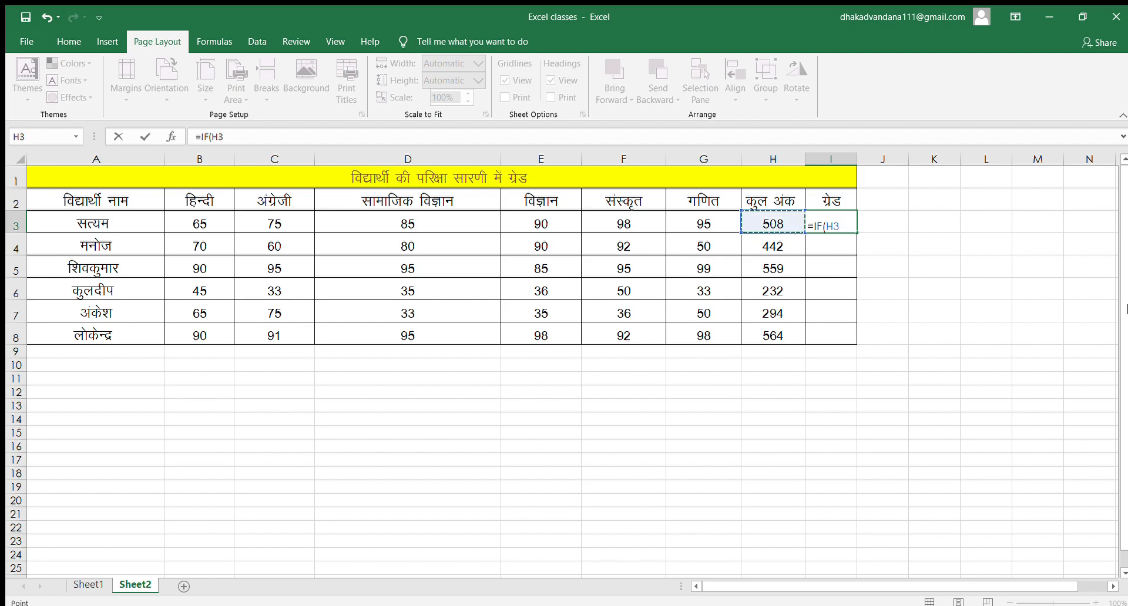
pyautogui.write('>')
pyautogui.write('550,"A"')
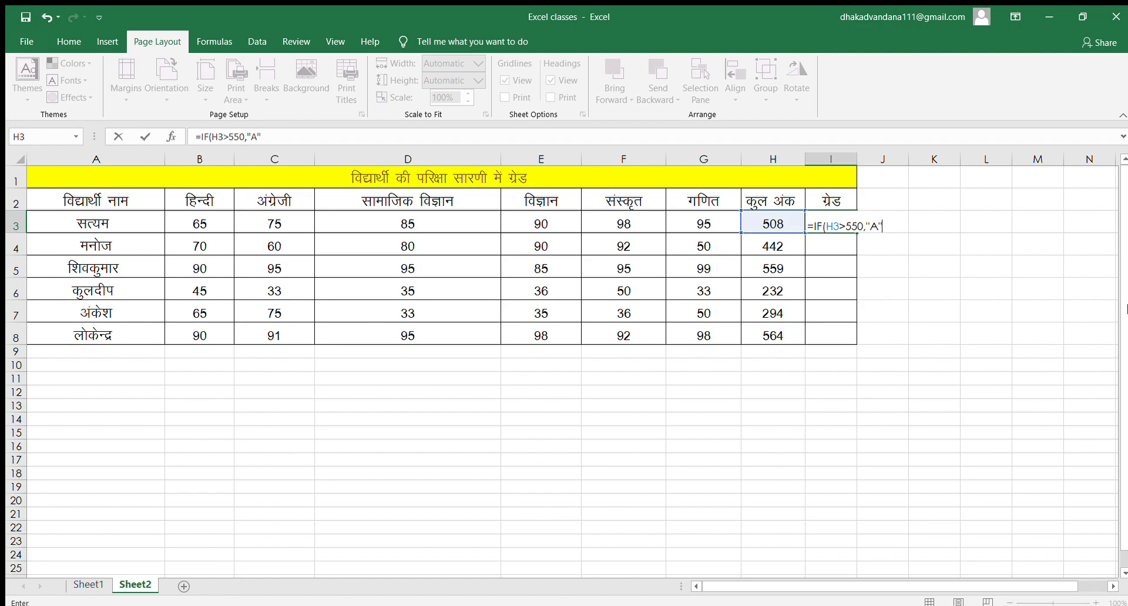
# Extend the I3 formula with bracketed conditions giving "B+" for H3>500 and "B" for H3>450.
pyautogui.write(',(')
pyautogui.click(762, 223)
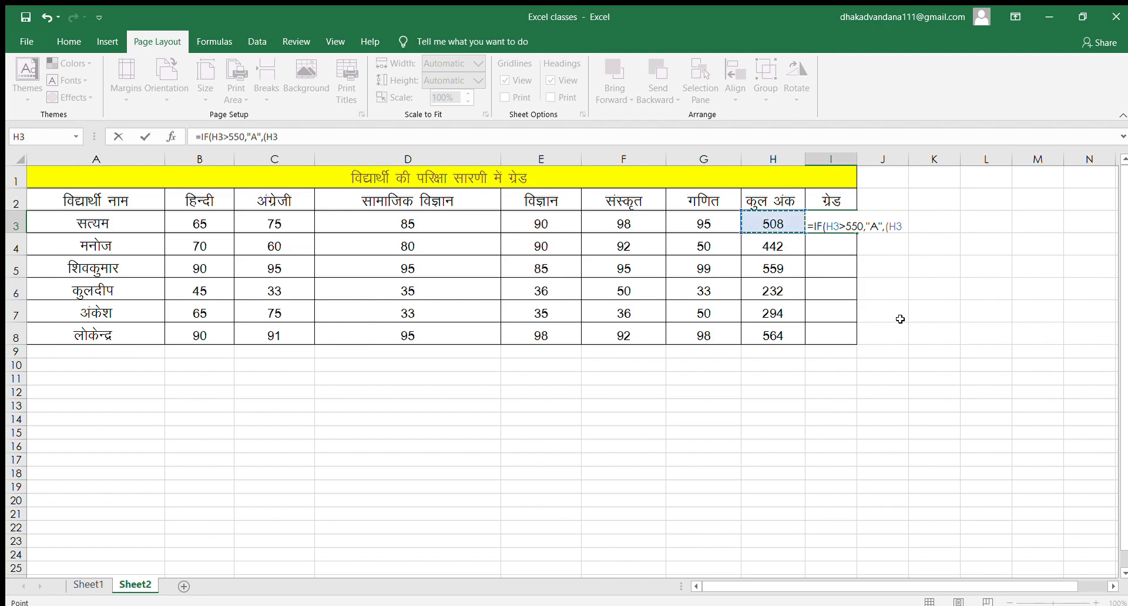
pyautogui.write('>')
pyautogui.write('500,"B')
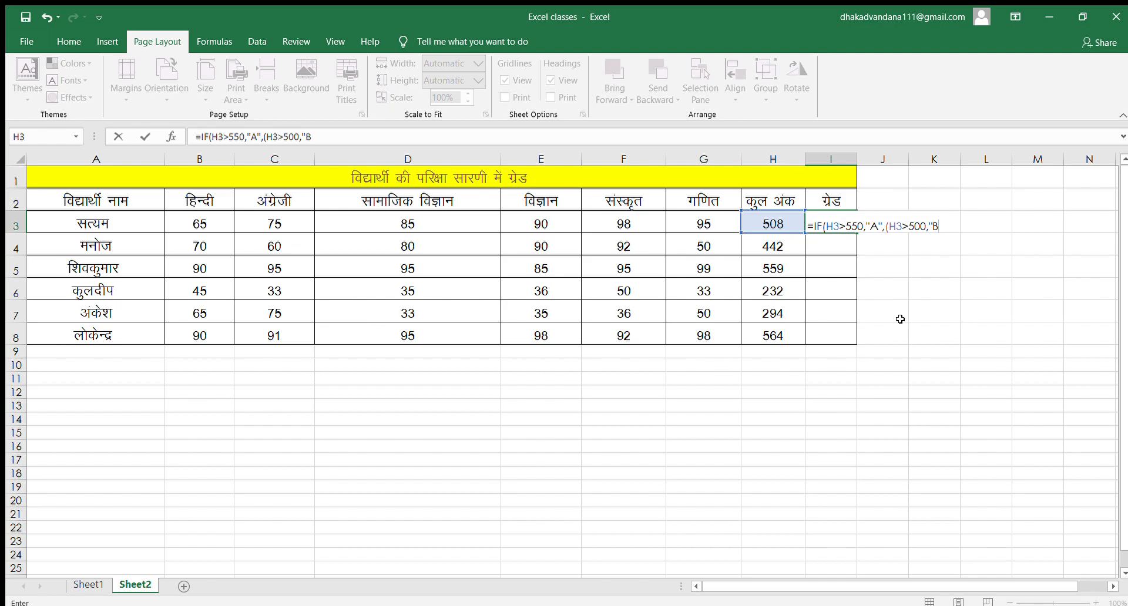
pyautogui.write('+",(')
pyautogui.press('Left')
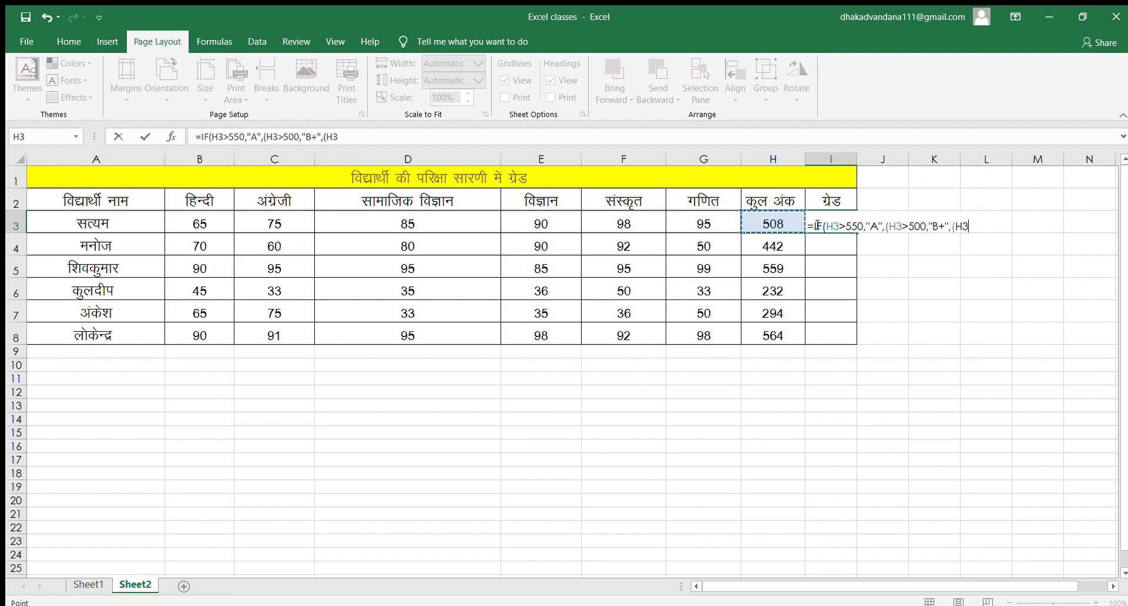
pyautogui.write('>450,"B",')
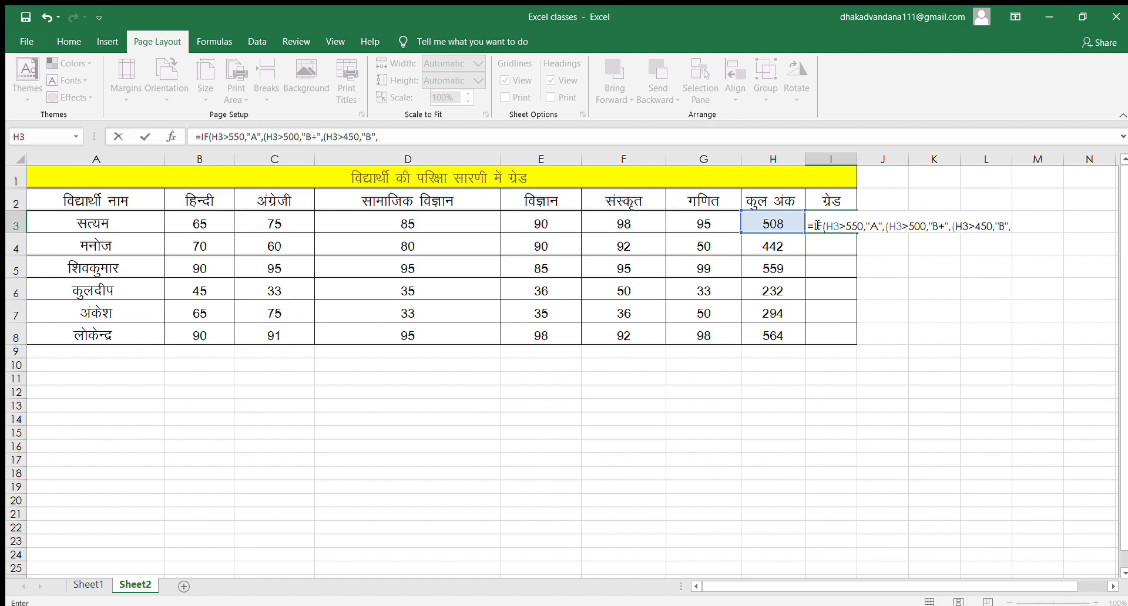
# Add a bracketed condition to the I3 formula giving "C" for H3>350.
pyautogui.write('(')
pyautogui.click(771, 223)
pyautogui.write('>')
pyautogui.write('3')
pyautogui.press('BackSpace')
pyautogui.write('400')
pyautogui.press('BackSpace')
pyautogui.press('BackSpace')
pyautogui.press('BackSpace')
pyautogui.write('350')
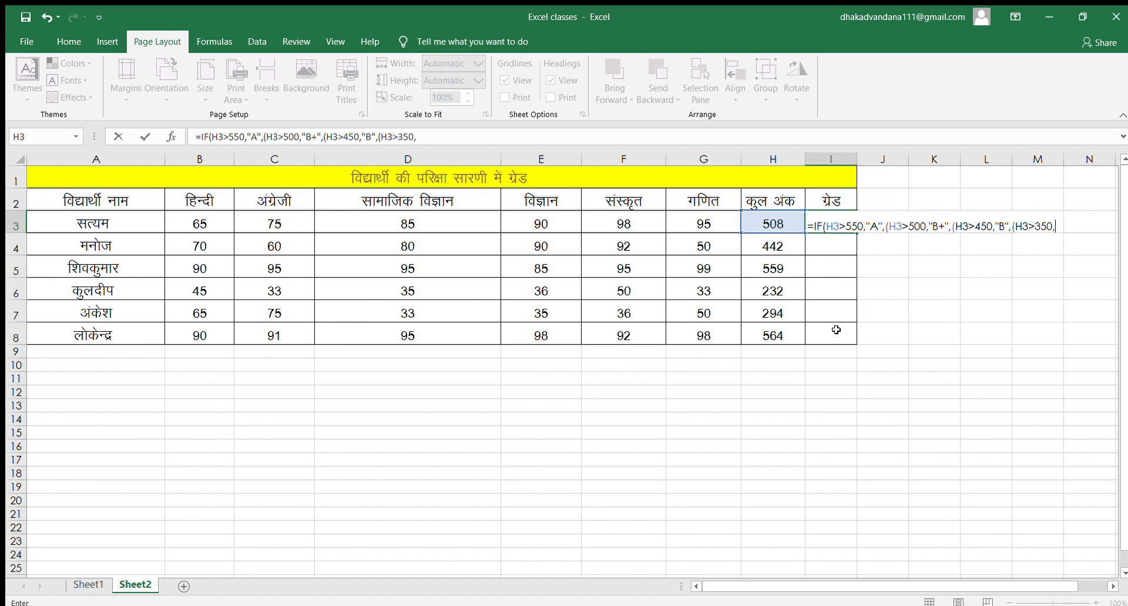
pyautogui.write(',"')
pyautogui.write('C",(')
# Complete the I3 formula with "D" for H3>300 and otherwise "FAIL", close all brackets and try to enter it.
pyautogui.click(777, 225)
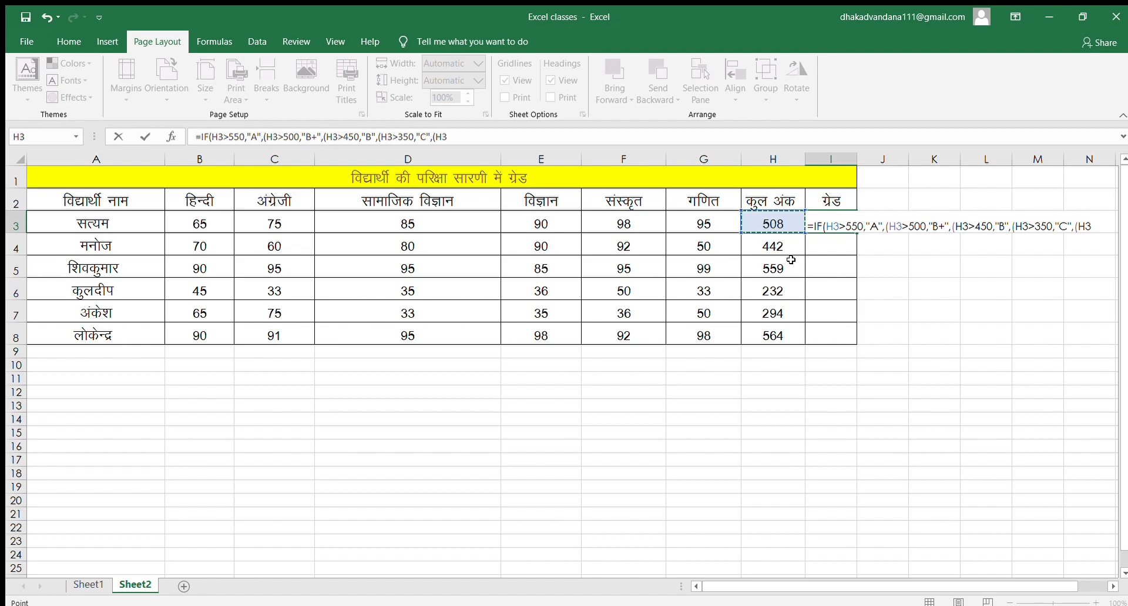
pyautogui.write('>300,')
pyautogui.write('D')
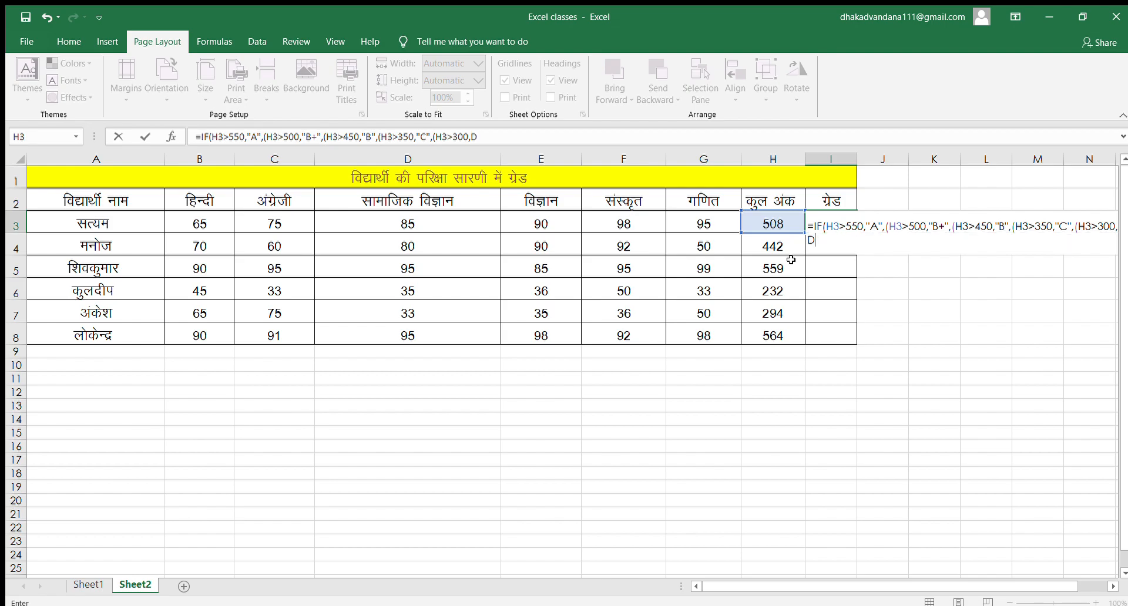
pyautogui.press('BackSpace')
pyautogui.write('"D","FAIL"')
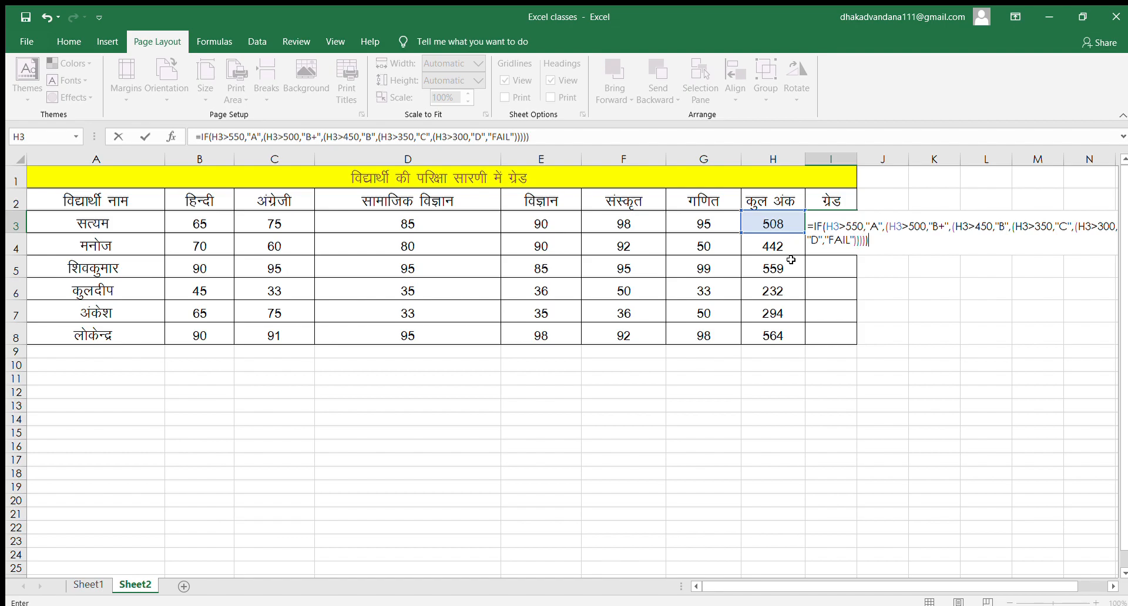
pyautogui.press('Return')
pyautogui.press('Return')
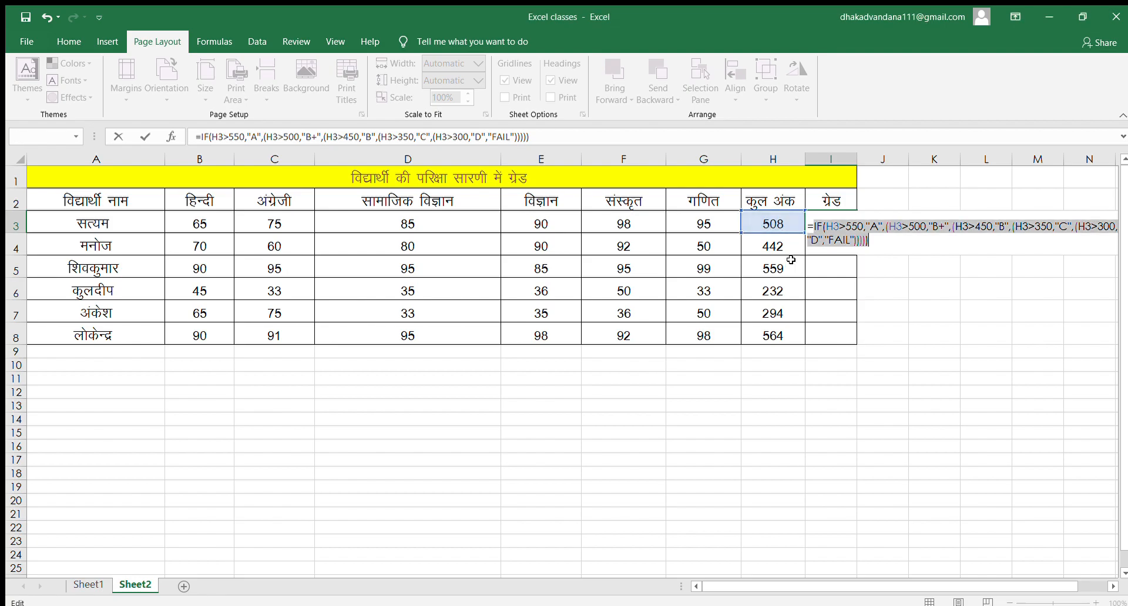
pyautogui.press('Return')
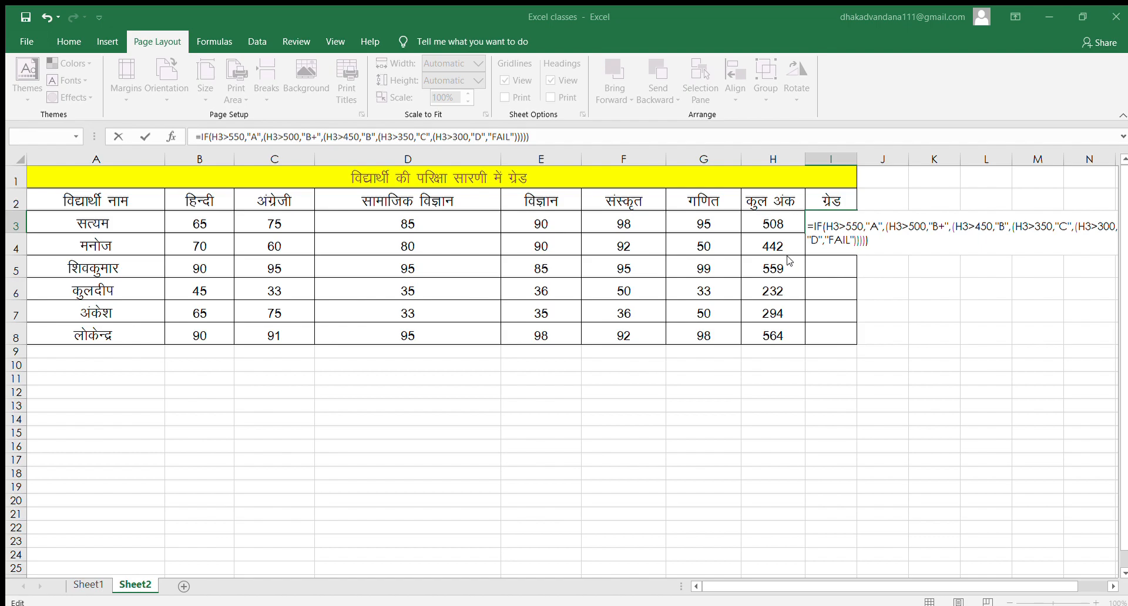
pyautogui.press('Return')
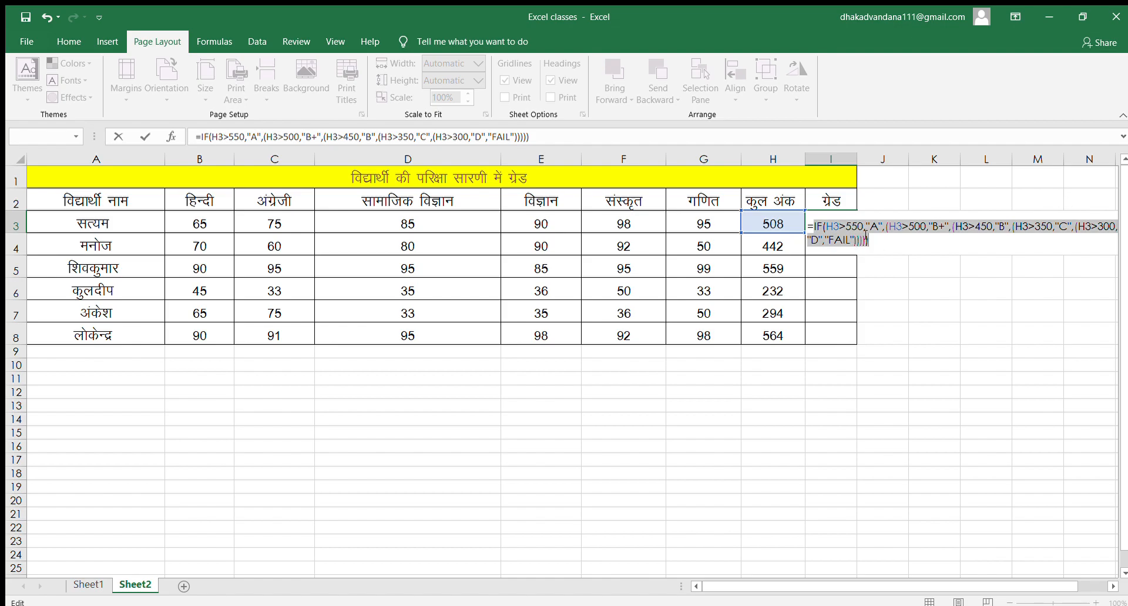
# Insert IF before the H3>500, H3>450, H3>350 and H3>300 conditions in the I3 formula and enter it.
pyautogui.click(886, 228)
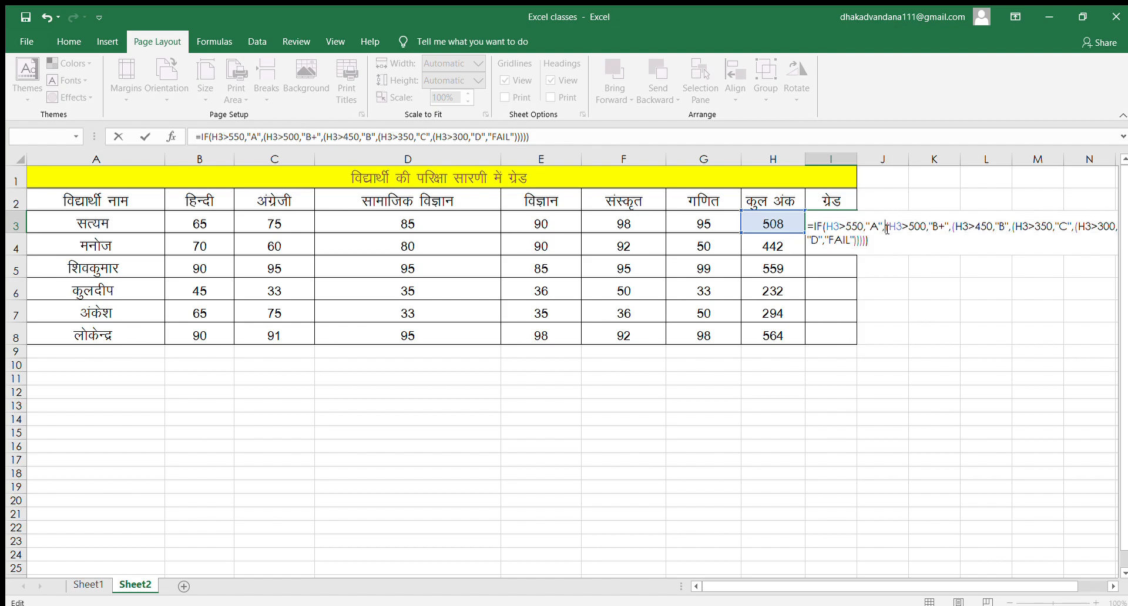
pyautogui.write('IF')
pyautogui.click(962, 229)
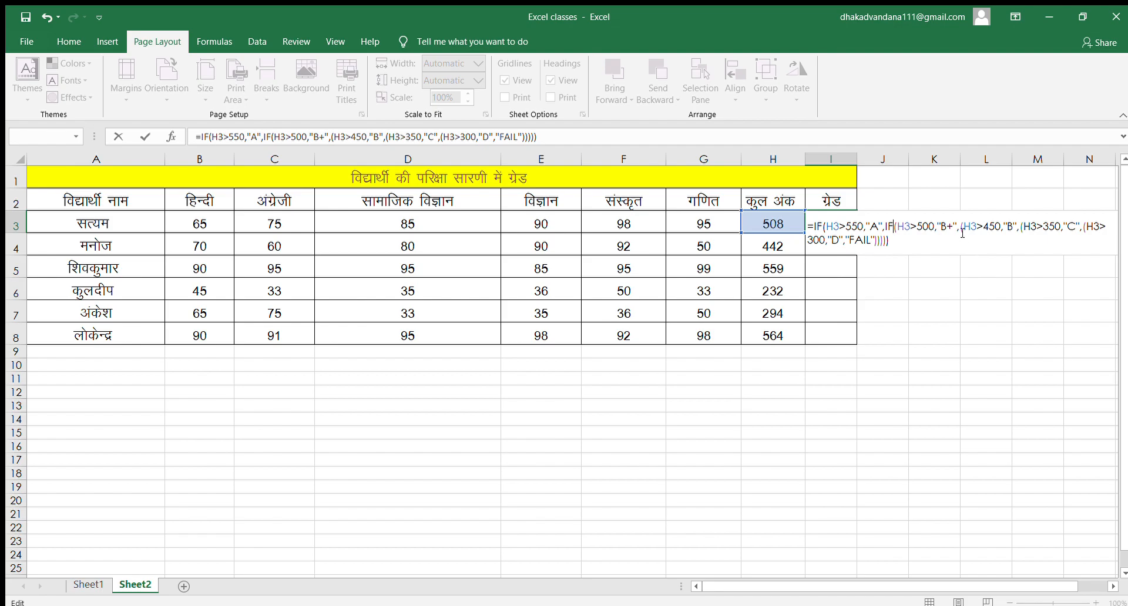
pyautogui.write('IF')
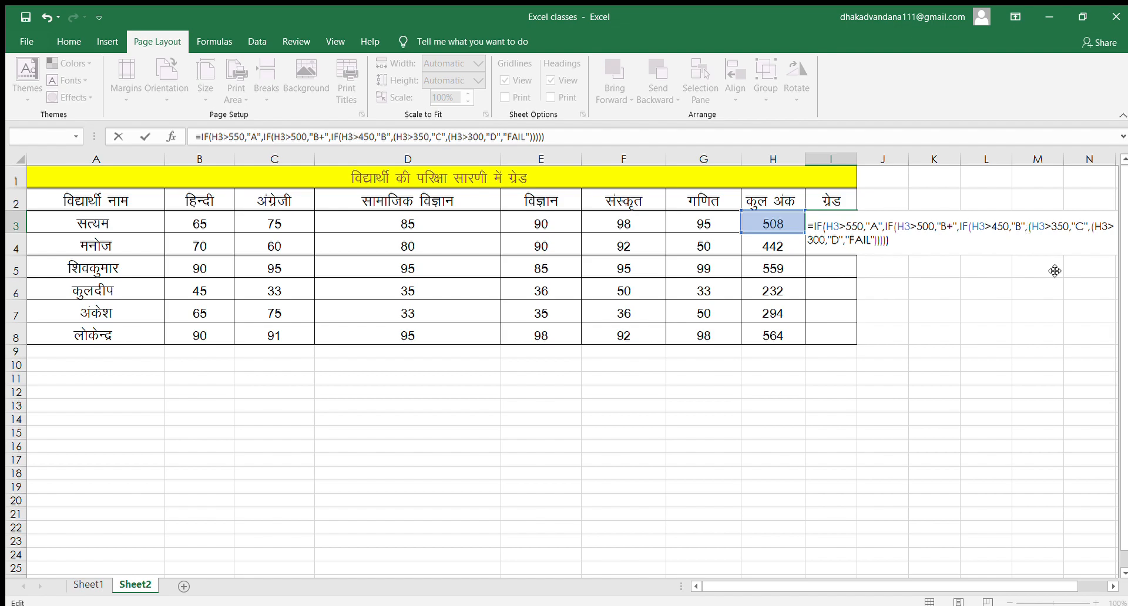
pyautogui.write('IF')
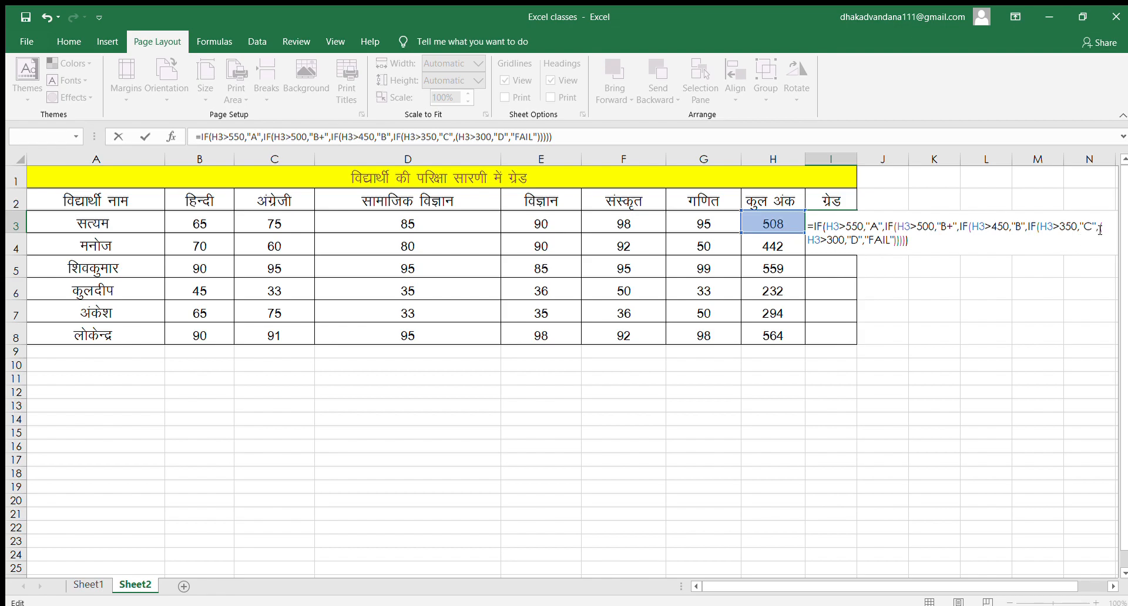
pyautogui.write('IF')
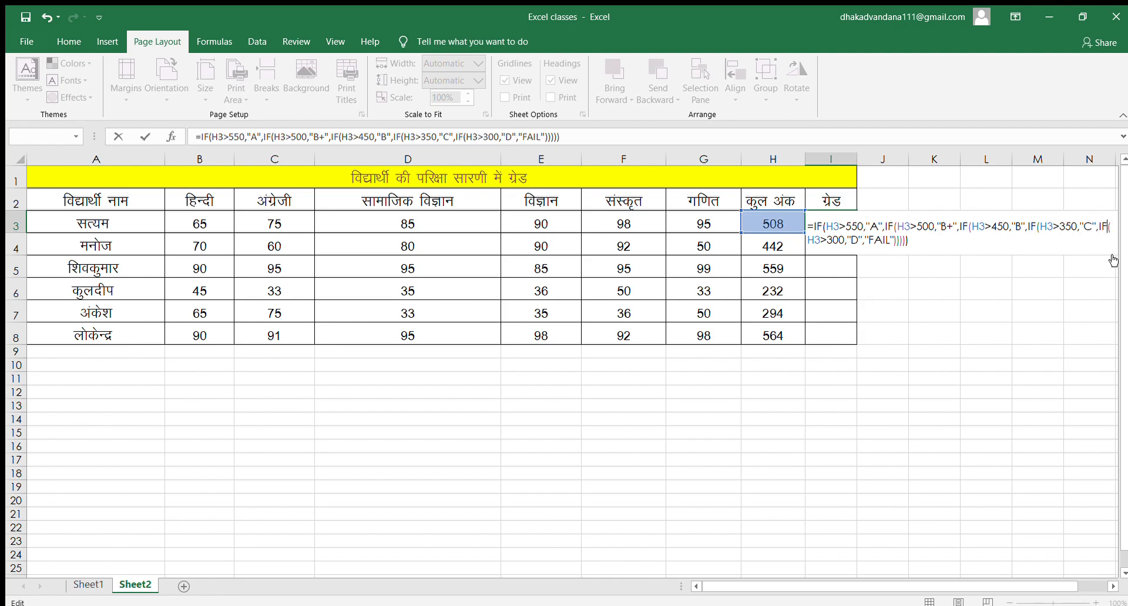
pyautogui.press('Return')
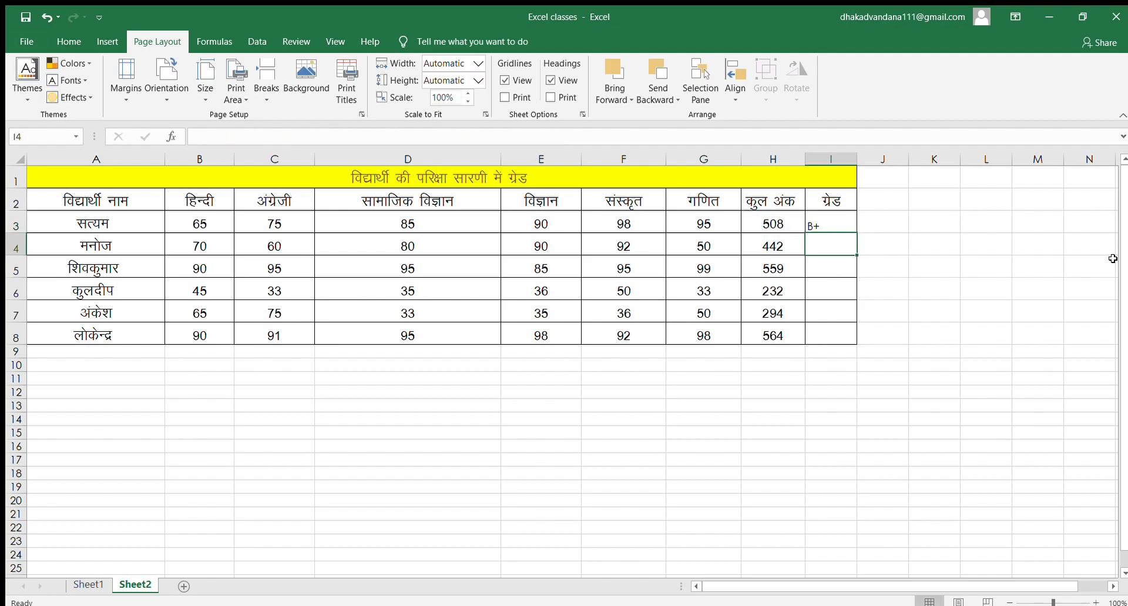
pyautogui.press('Up')
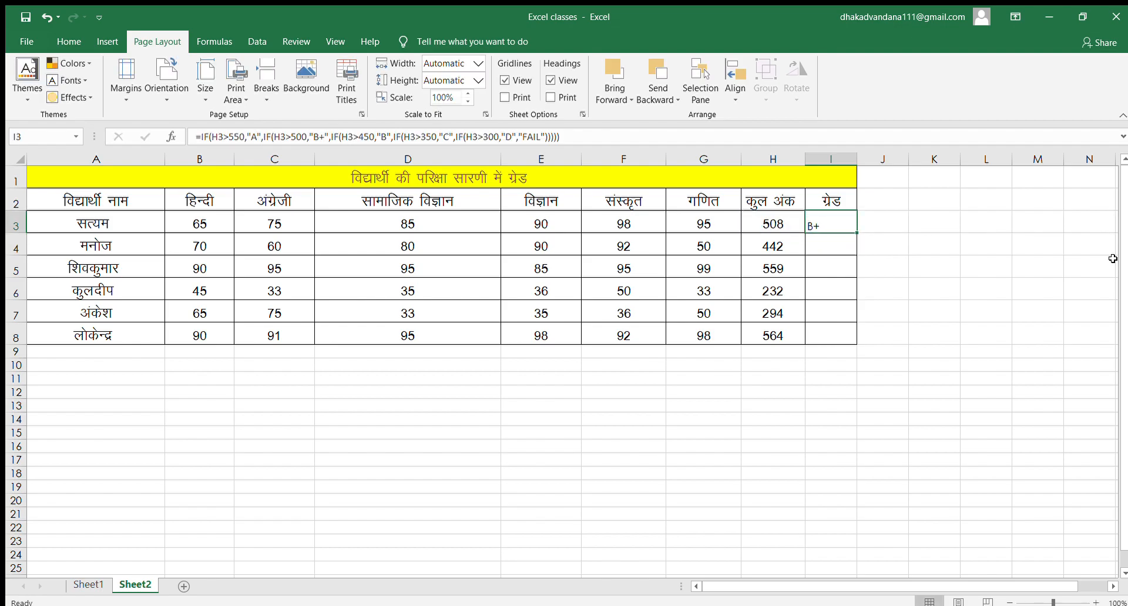
pyautogui.hotkey('ctrl', 'shift', 'Down')
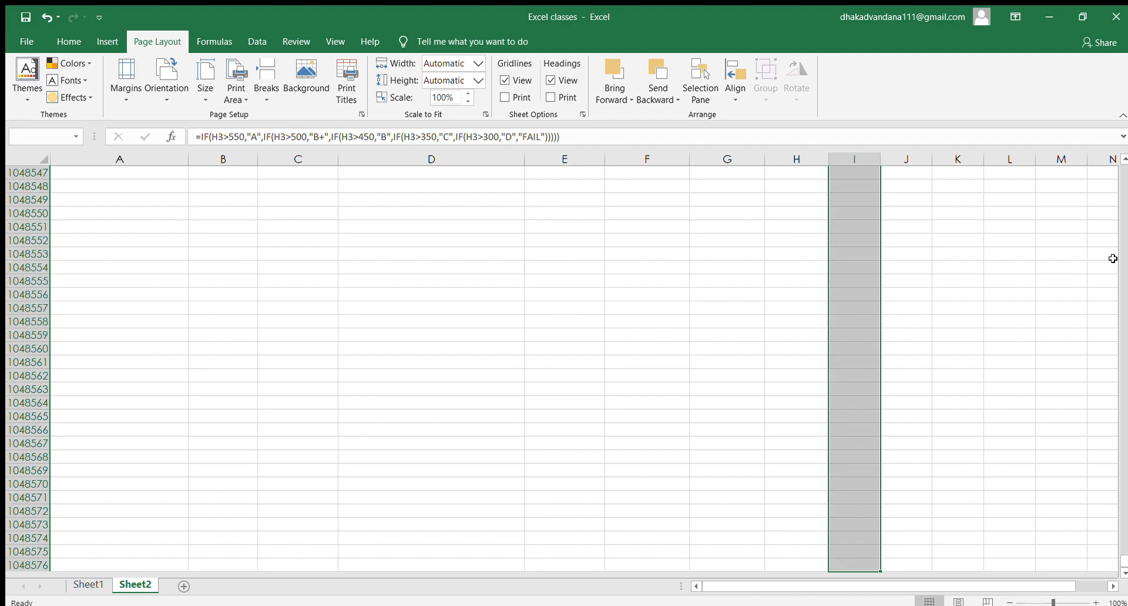
pyautogui.hotkey('ctrl', 'shift', 'Up')
pyautogui.press('Down')
pyautogui.press('Up')
pyautogui.press('Up')
pyautogui.press('Up')
pyautogui.press('Down')
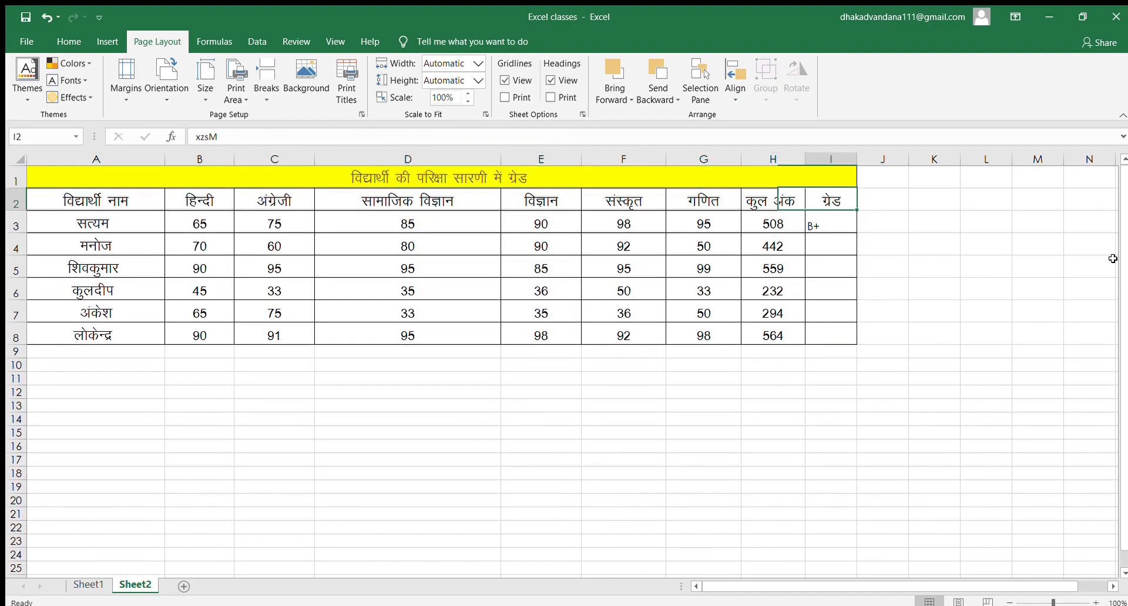
# Fill the nested IF grade formula from I3 down through I8 for the remaining students.
pyautogui.press('Down')
pyautogui.hotkey('shift', 'Down')
pyautogui.hotkey('shift', 'Down')
pyautogui.hotkey('shift', 'Down')
pyautogui.hotkey('shift', 'Down')
pyautogui.hotkey('shift', 'Down')
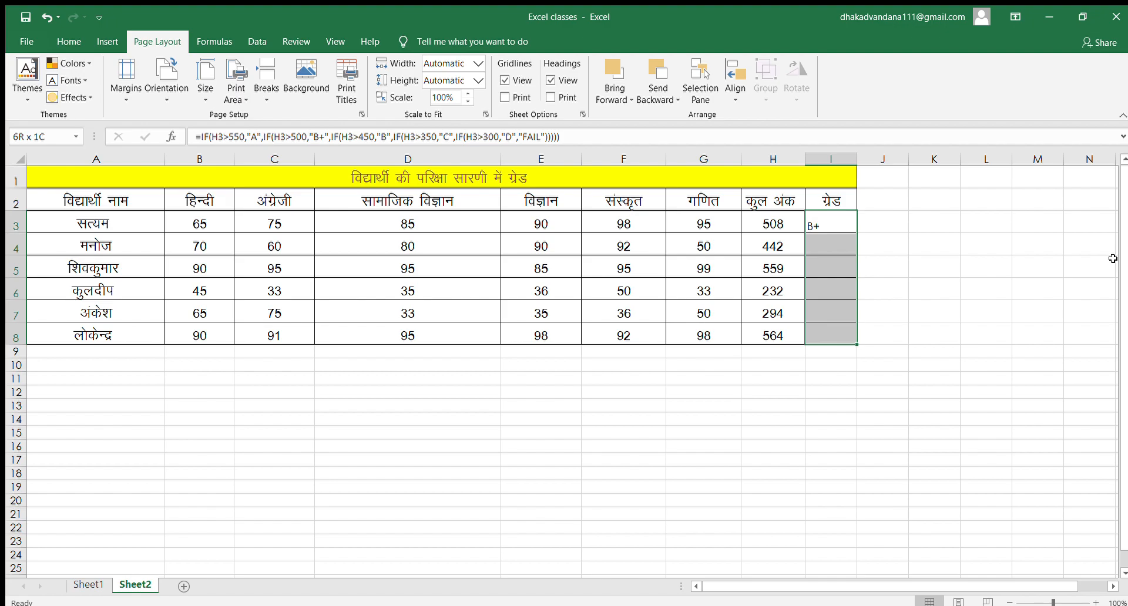
pyautogui.hotkey('ctrl', 'd')
# Change the row 7 student's marks to 80 in science (E7) and 50 in Sanskrit (F7).
pyautogui.click(548, 310)
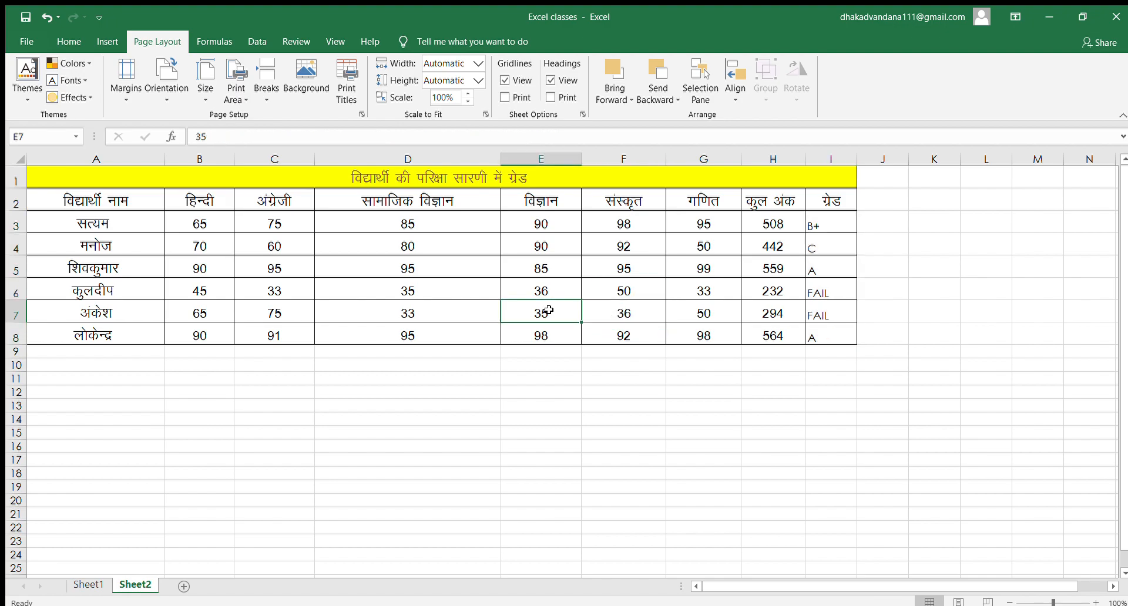
pyautogui.press('BackSpace')
pyautogui.write('80')
pyautogui.press('Tab')
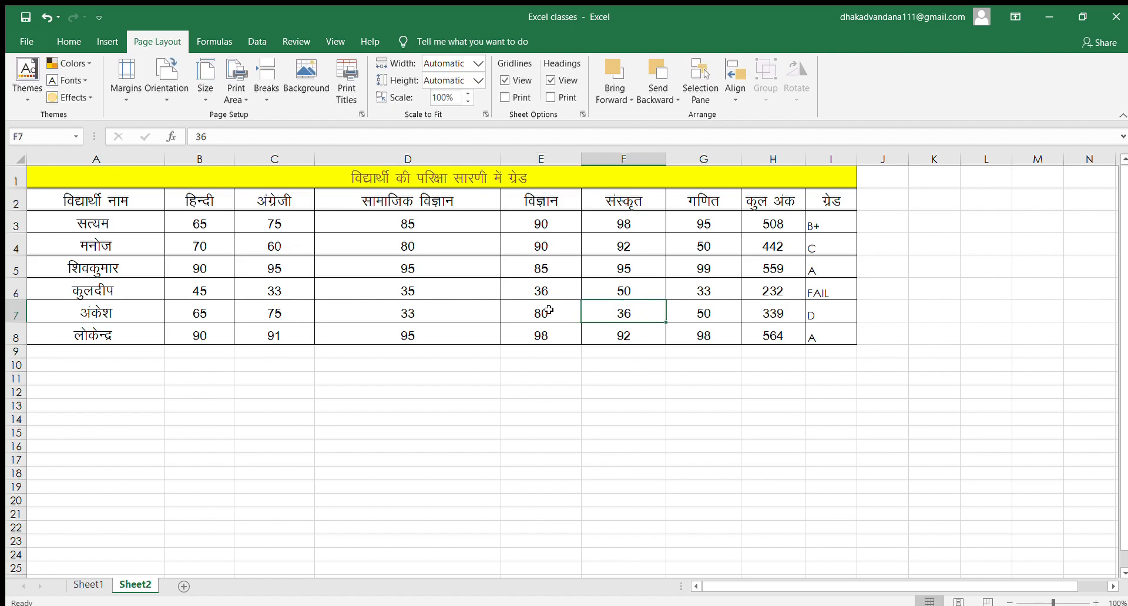
pyautogui.press('BackSpace')
pyautogui.write('50')
pyautogui.press('Tab')
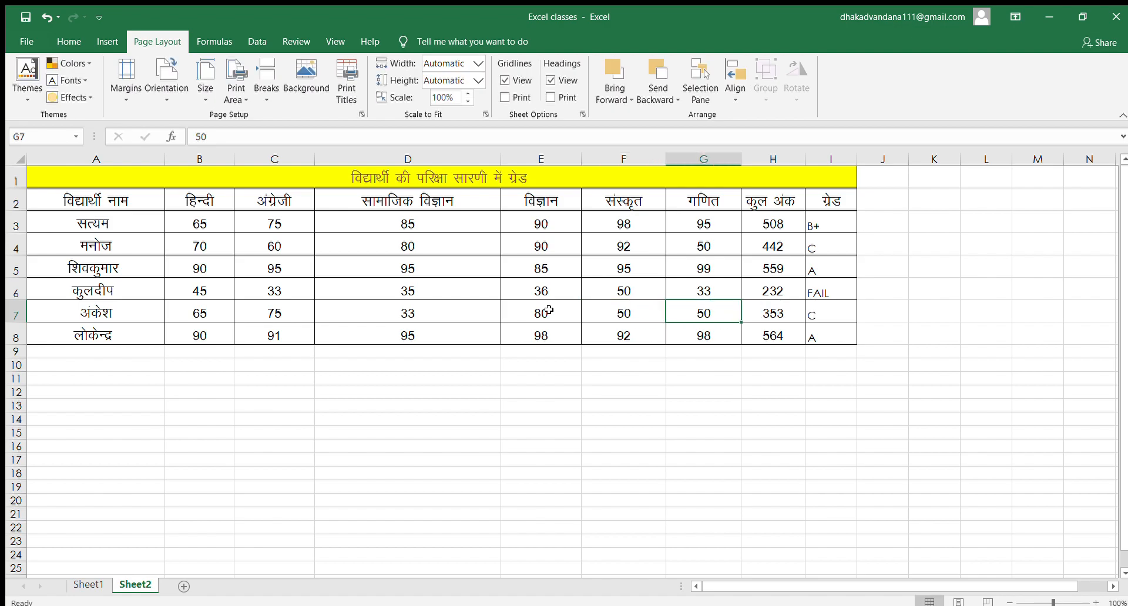
# Change the row 6 student's marks to 85 in G6, 60 in F6, 50 in E6 and 80 in D6.
pyautogui.press('Up')
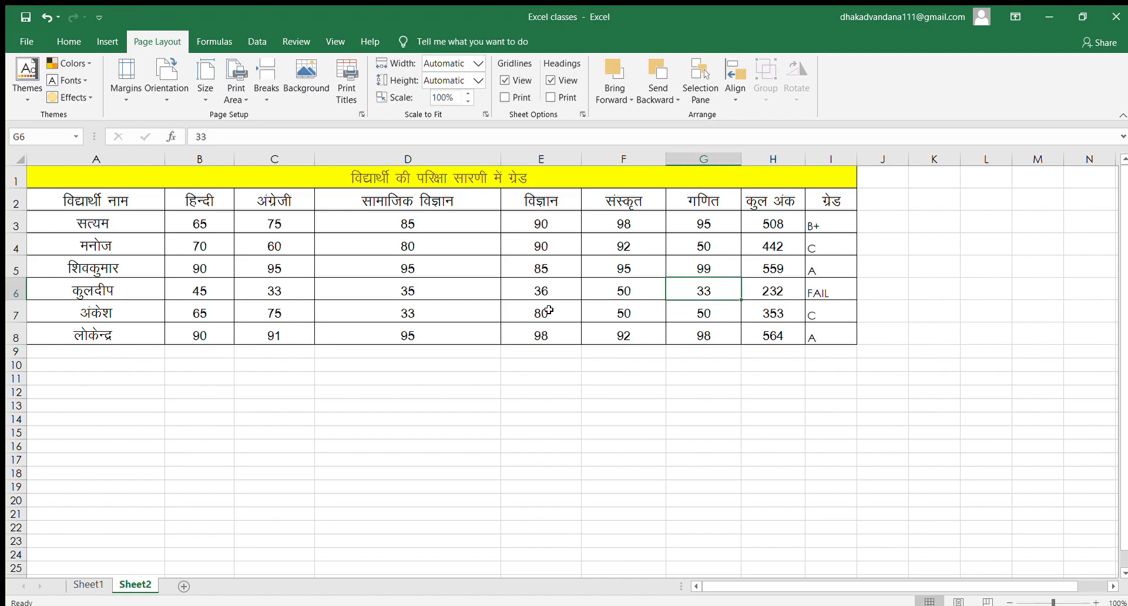
pyautogui.press('Right')
pyautogui.press('Left')
pyautogui.write('85')
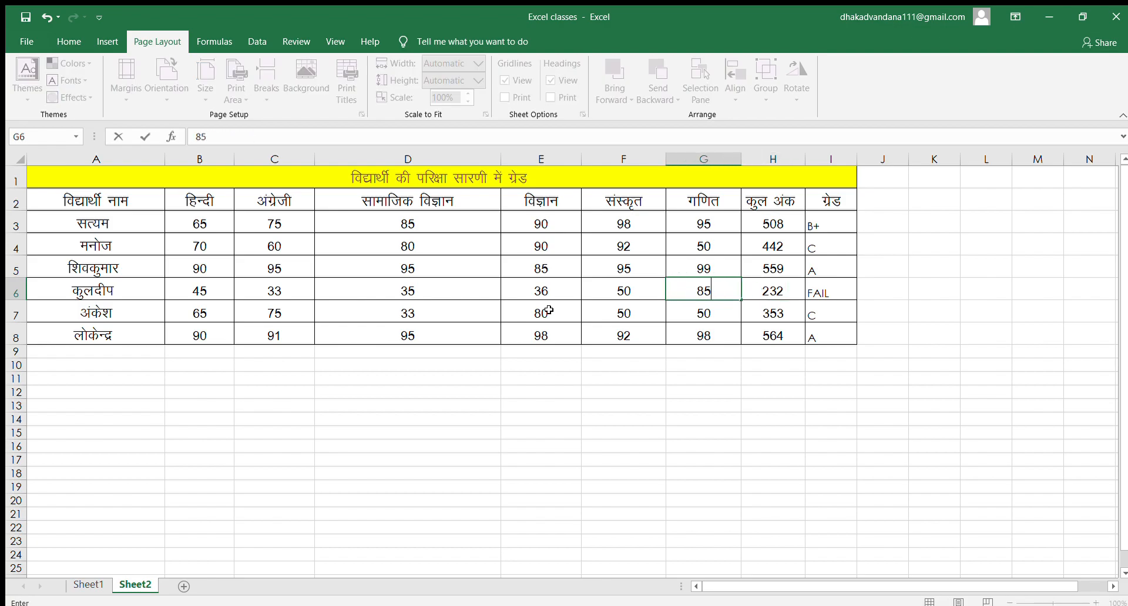
pyautogui.press('Left')
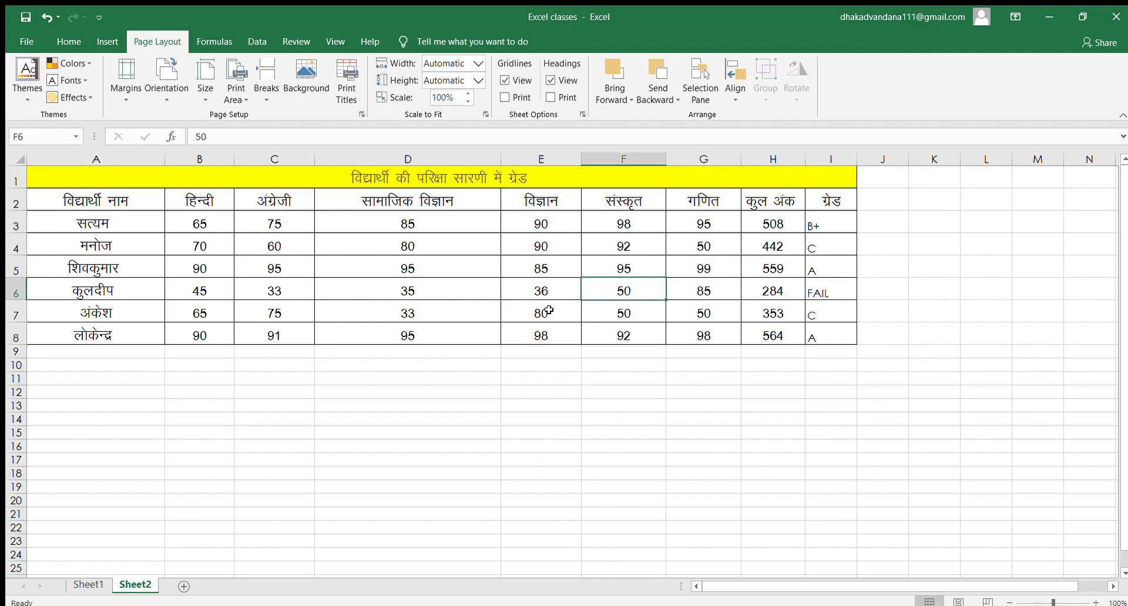
pyautogui.write('60')
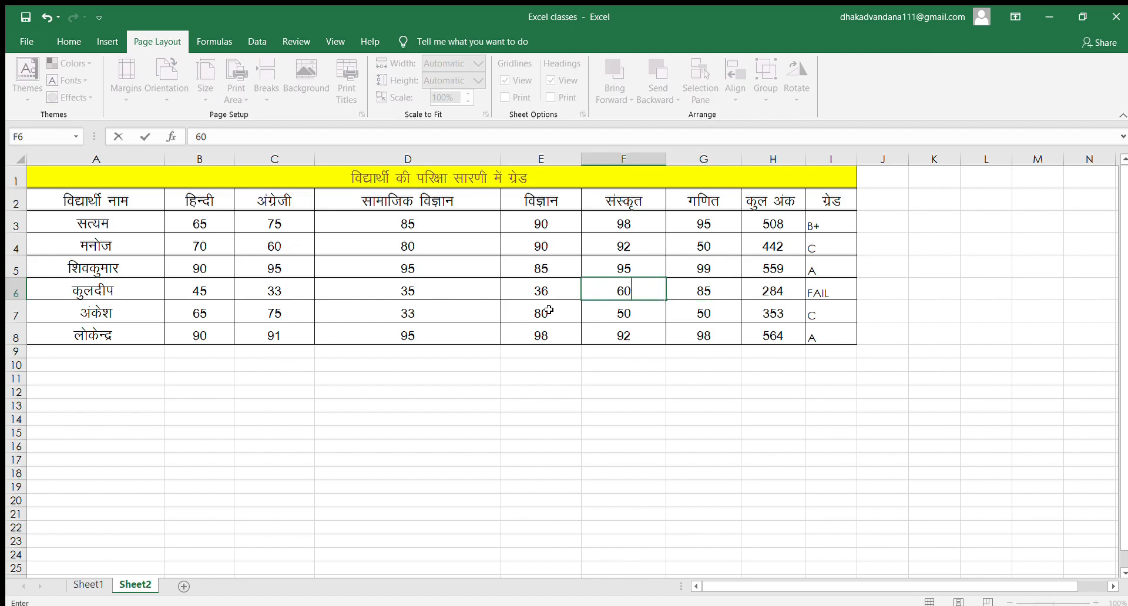
pyautogui.press('Left')
pyautogui.write('50')
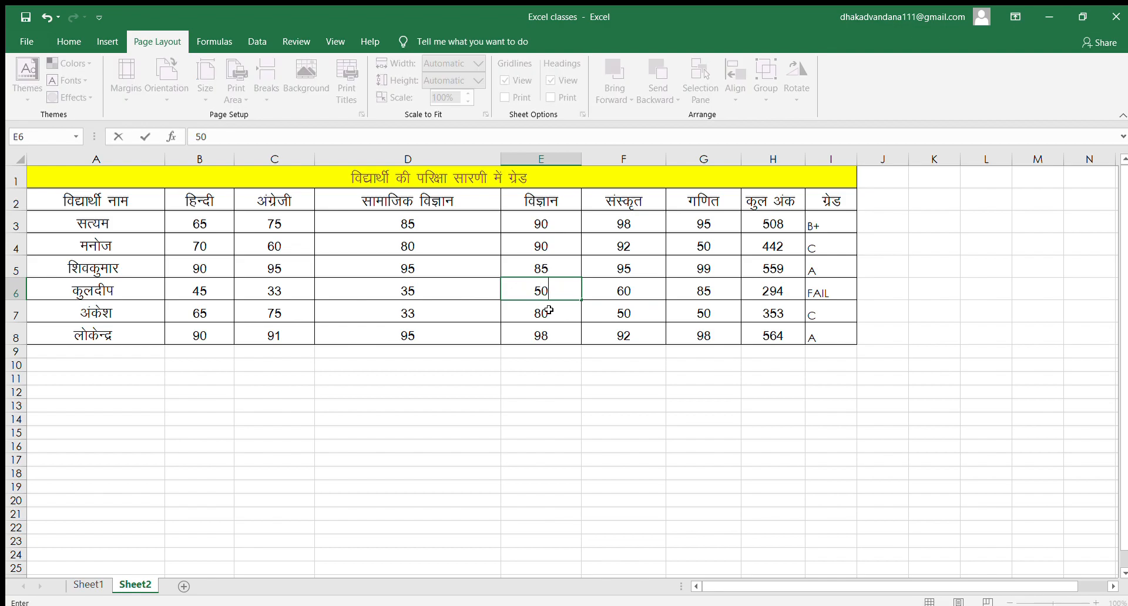
pyautogui.press('Left')
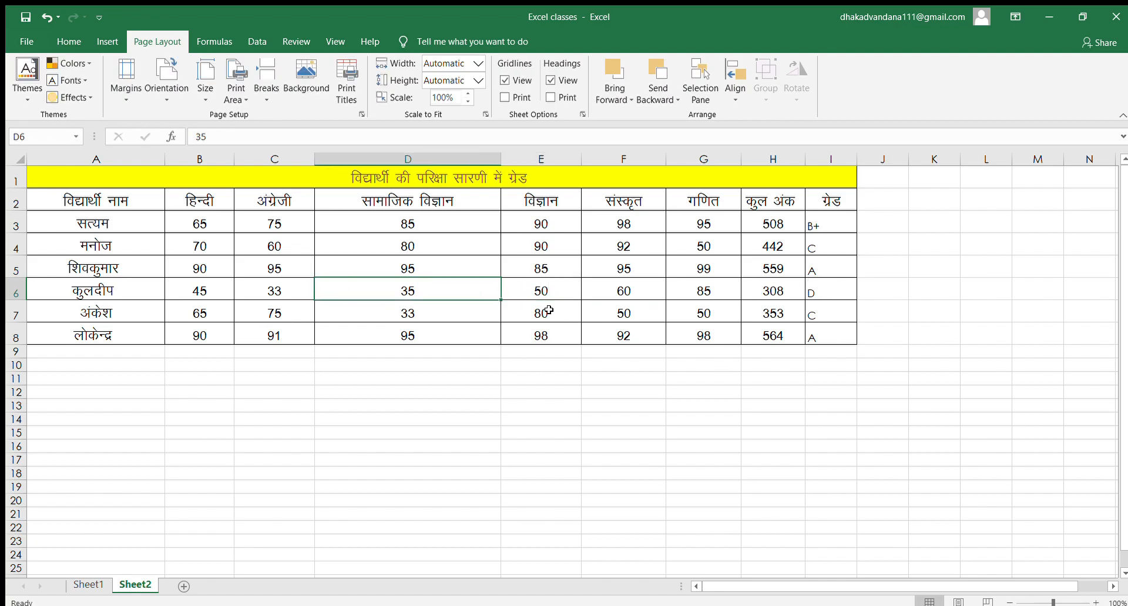
pyautogui.write('80')
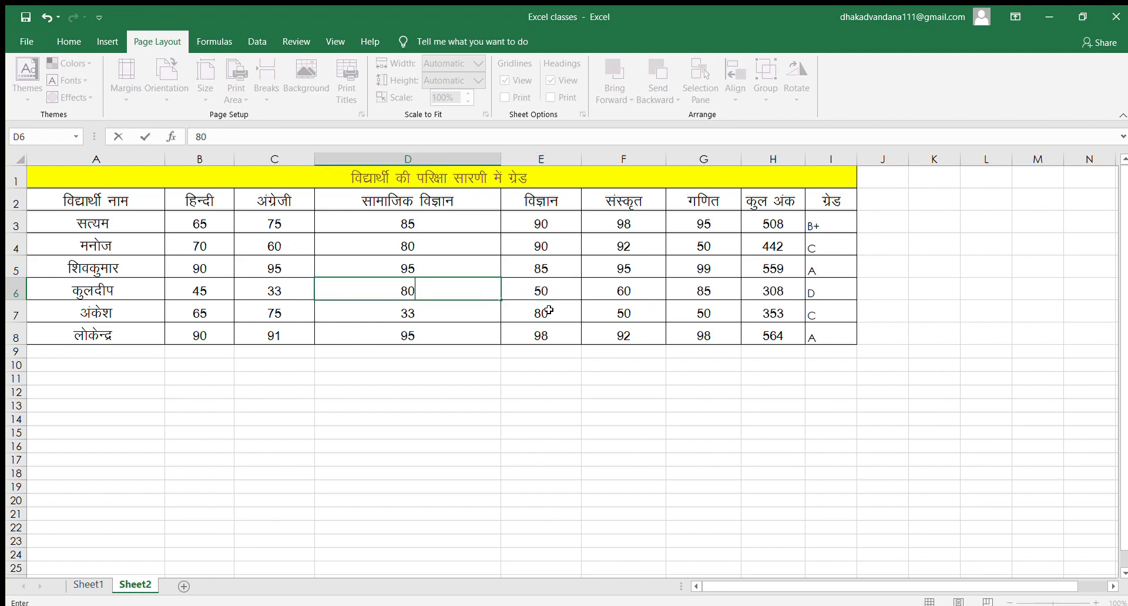
pyautogui.press('Return')
# Review the marks table from the student name header across the first student's row to the total in H3.
pyautogui.press('Up')
pyautogui.press('Up')
pyautogui.press('Up')
pyautogui.press('Up')
pyautogui.press('Up')
pyautogui.press('Left')
pyautogui.press('Left')
pyautogui.press('Left')
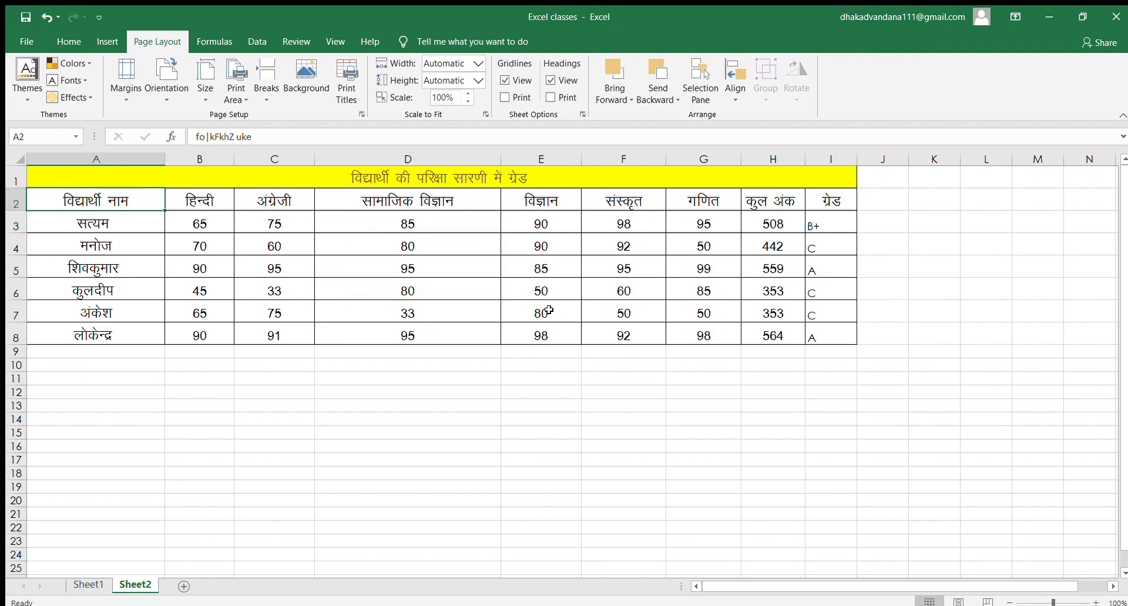
pyautogui.press('Down')
pyautogui.press('Right')
pyautogui.press('Right')
pyautogui.press('Right')
pyautogui.press('Right')
pyautogui.press('Right')
pyautogui.press('Right')
pyautogui.press('Right')
pyautogui.press('Right')
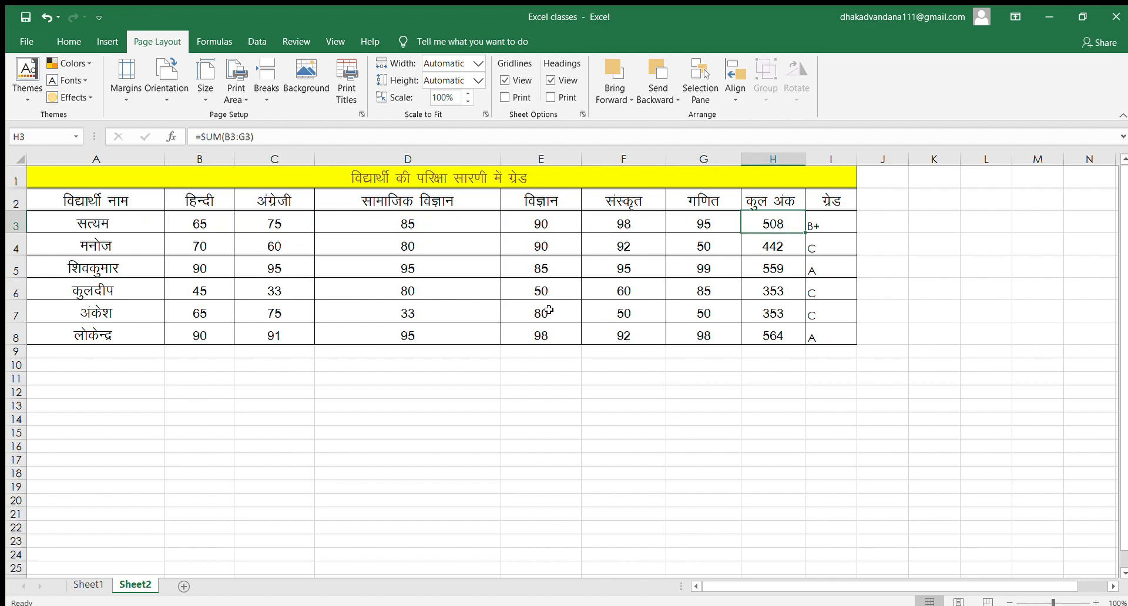